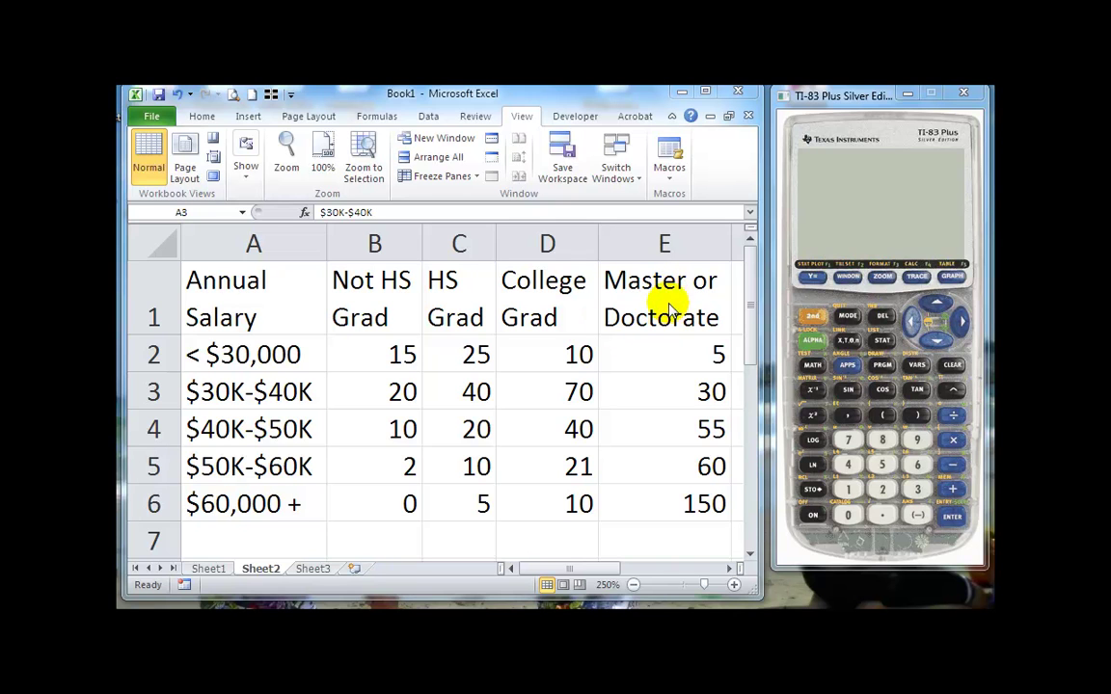
# Turn the calculator on and open matrix [A] in the matrix editor.
pyautogui.click(811, 518)
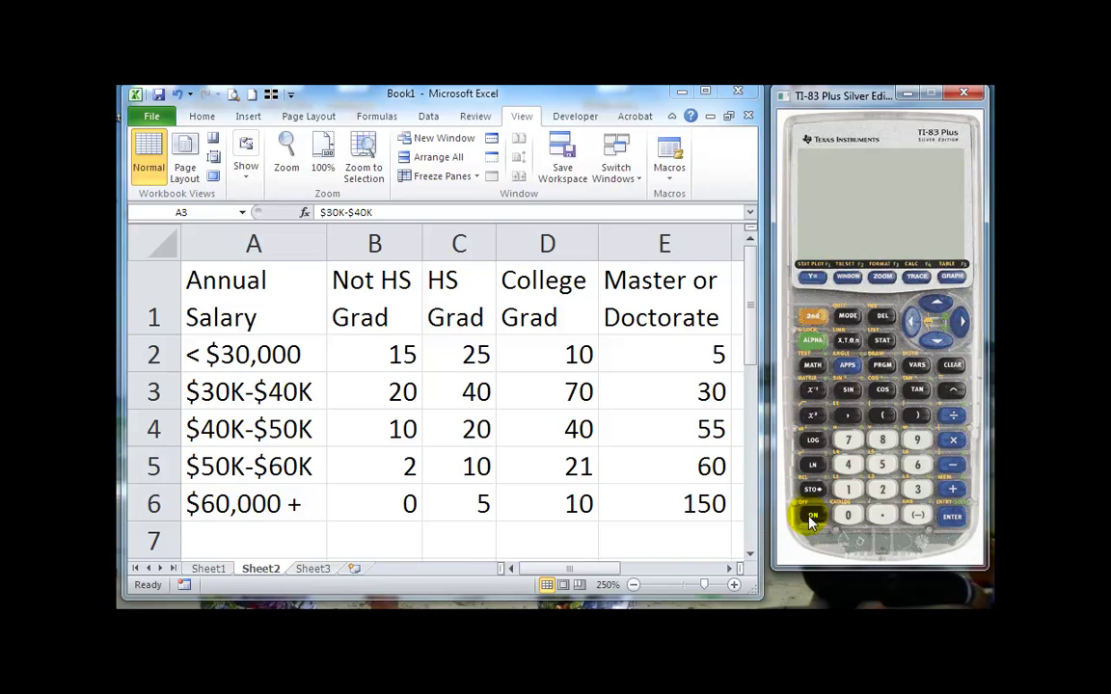
pyautogui.click(811, 518)
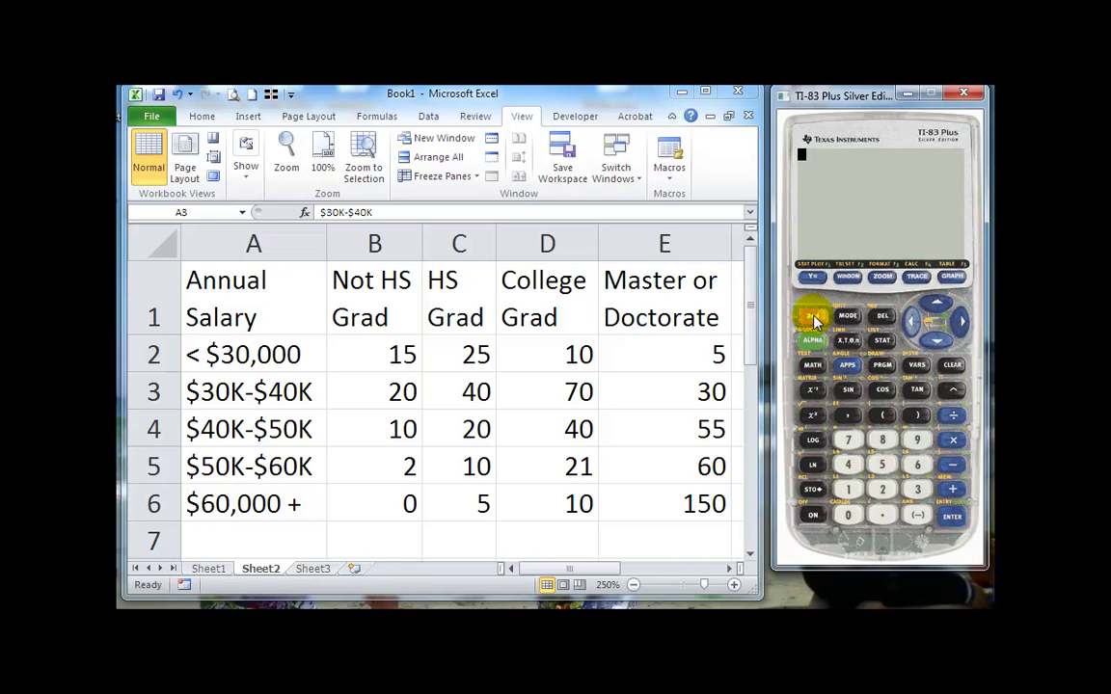
pyautogui.click(813, 394)
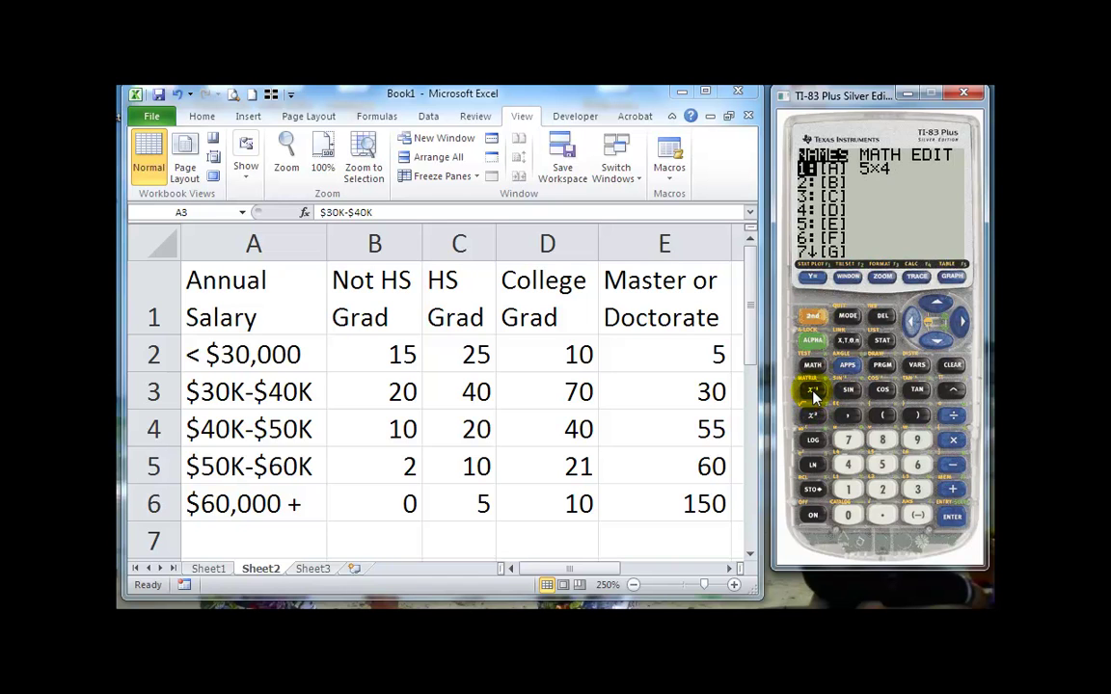
pyautogui.click(962, 328)
pyautogui.click(961, 327)
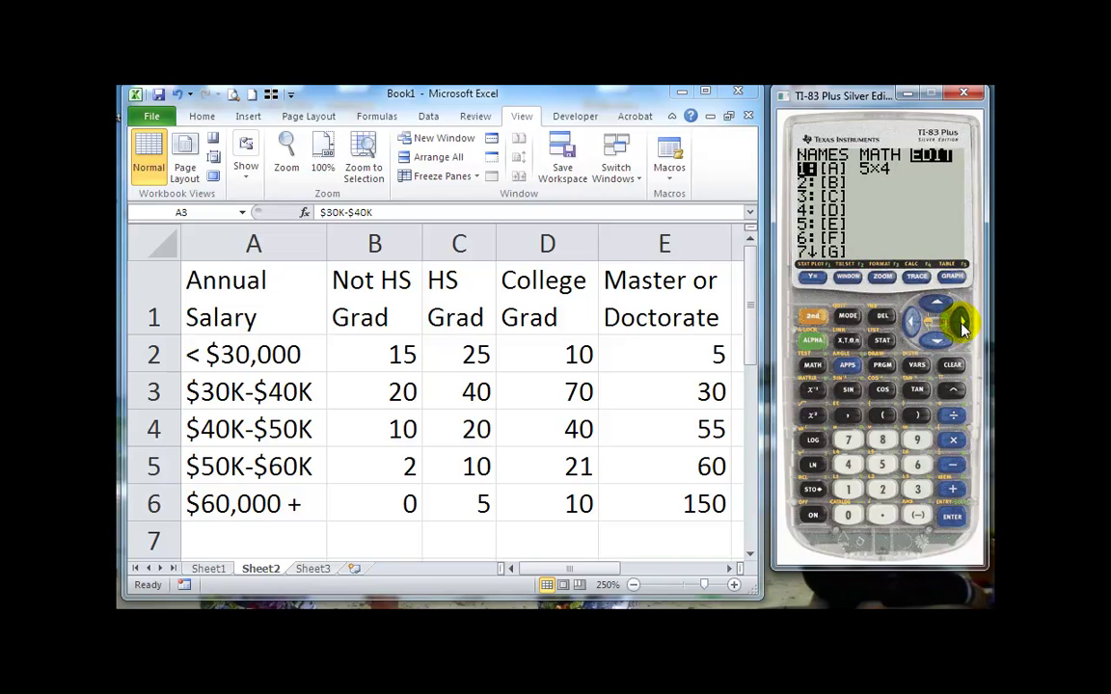
pyautogui.click(952, 520)
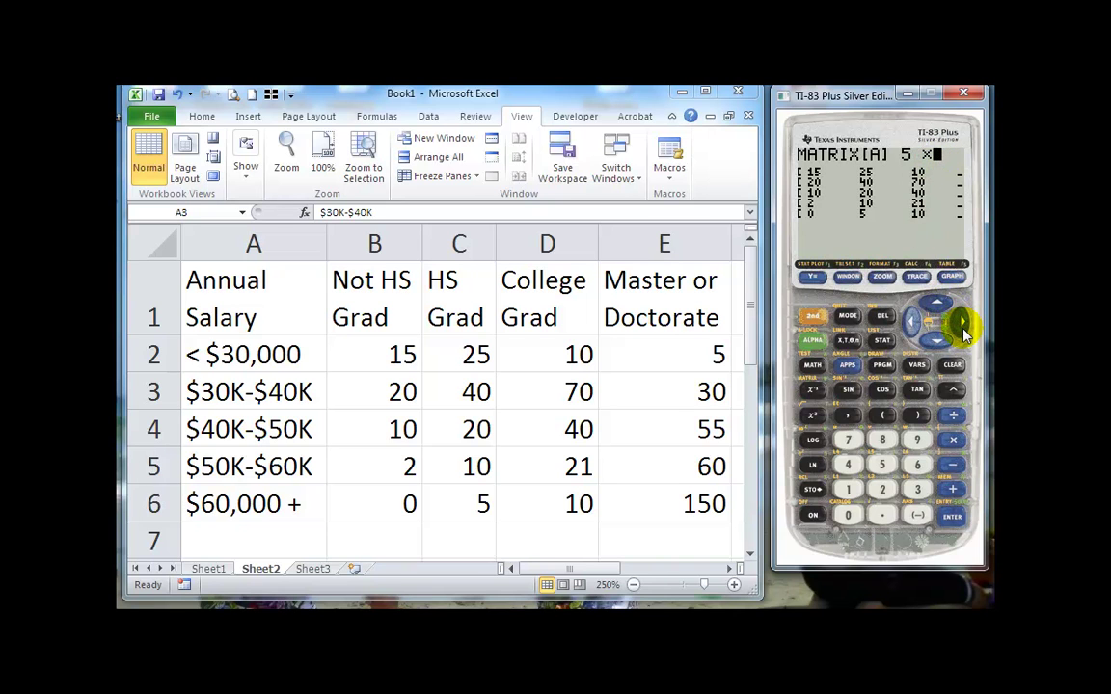
# Confirm [A] is 5×4, review the row 1 and row 2 counts, then return home.
pyautogui.click(951, 521)
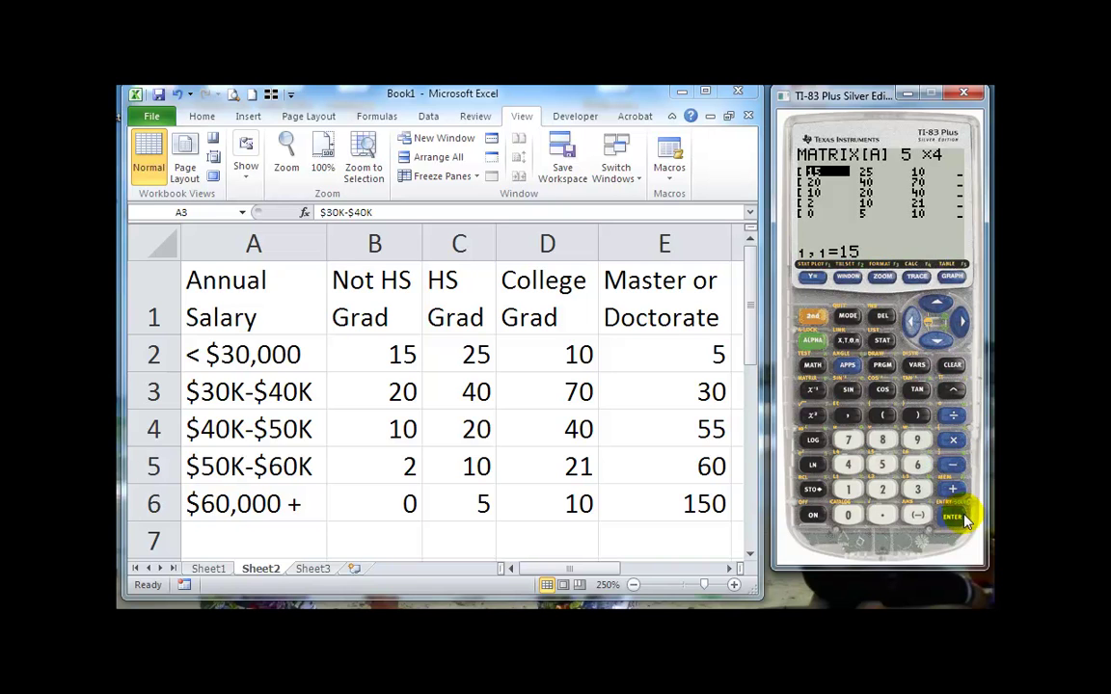
pyautogui.click(952, 519)
pyautogui.click(953, 519)
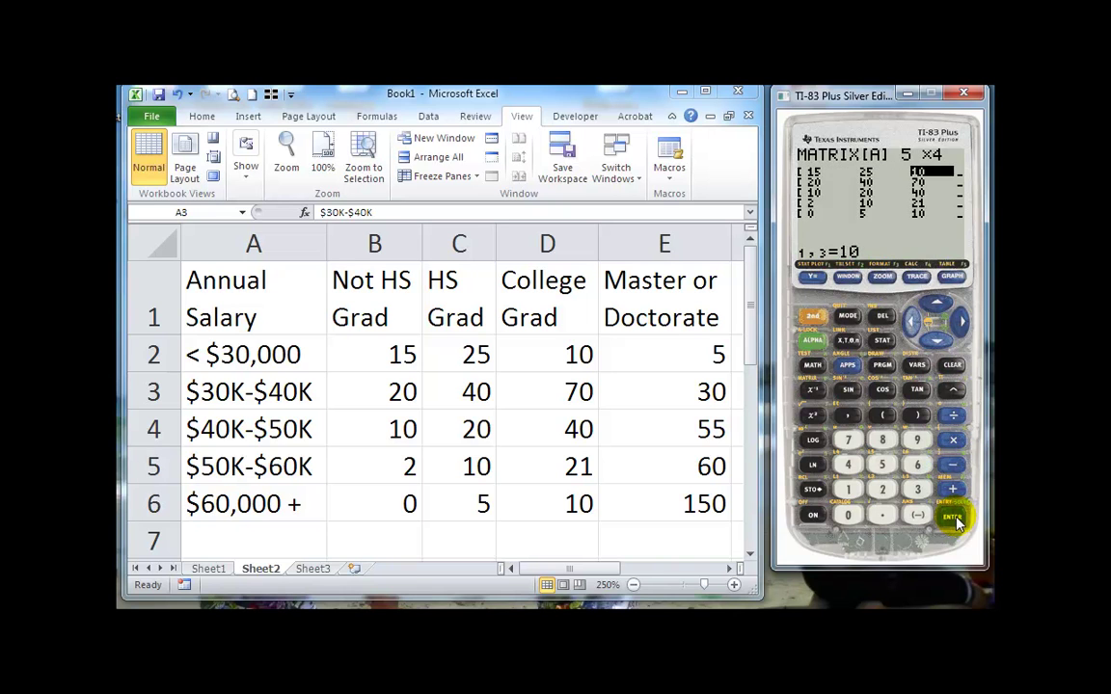
pyautogui.click(953, 519)
pyautogui.click(953, 519)
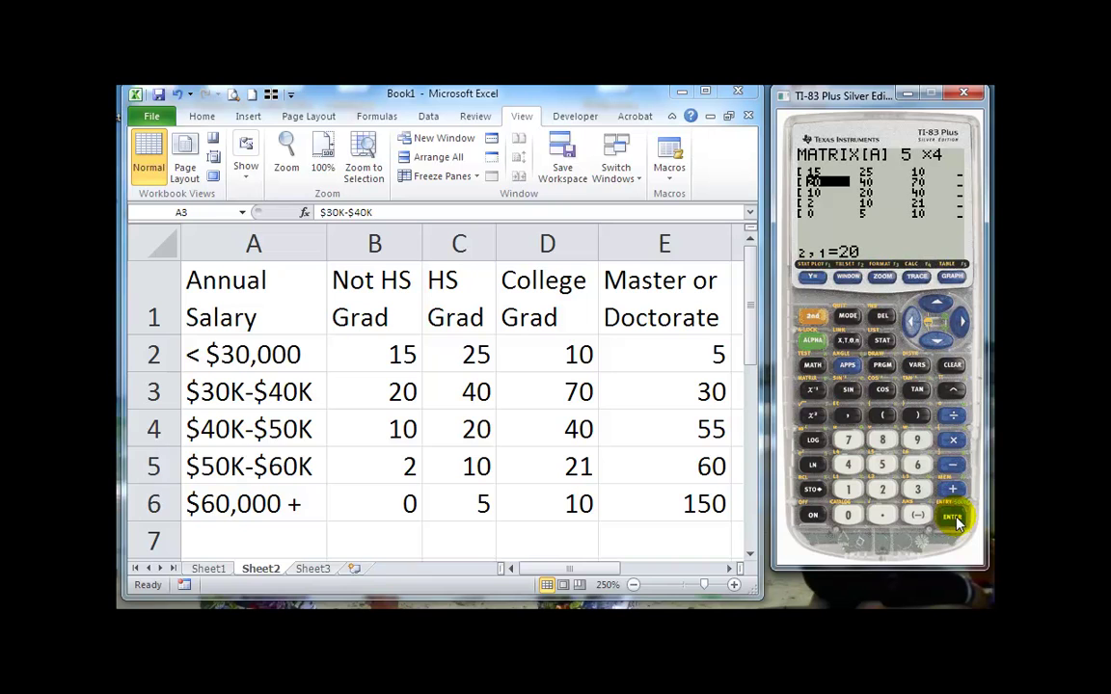
pyautogui.click(953, 519)
pyautogui.click(953, 518)
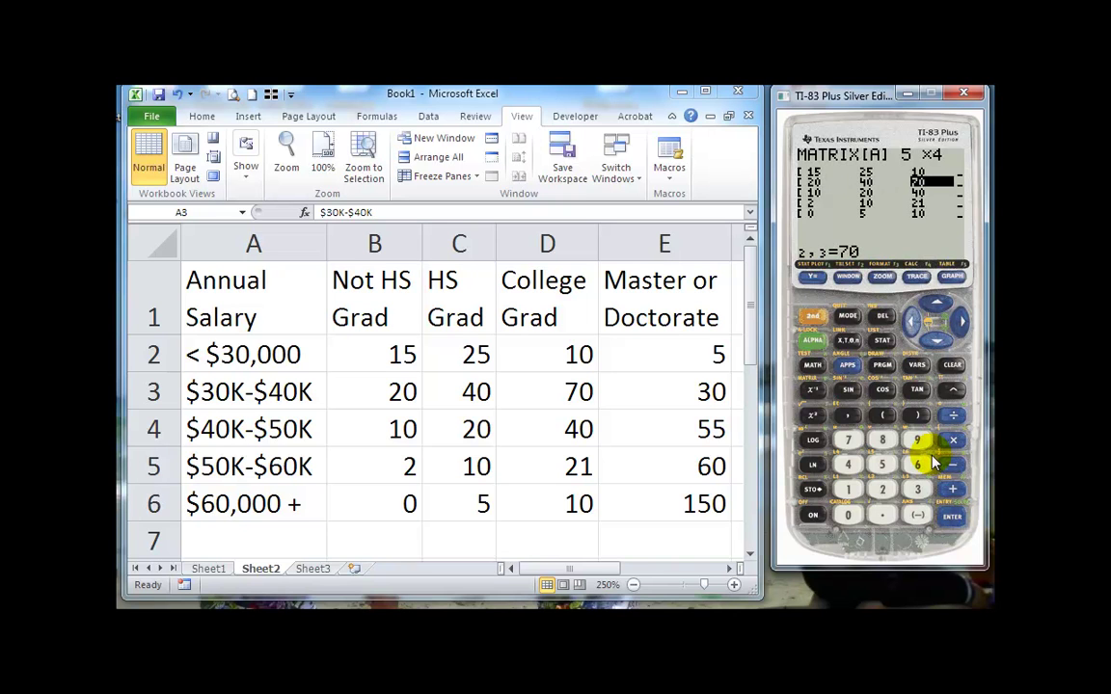
pyautogui.click(847, 318)
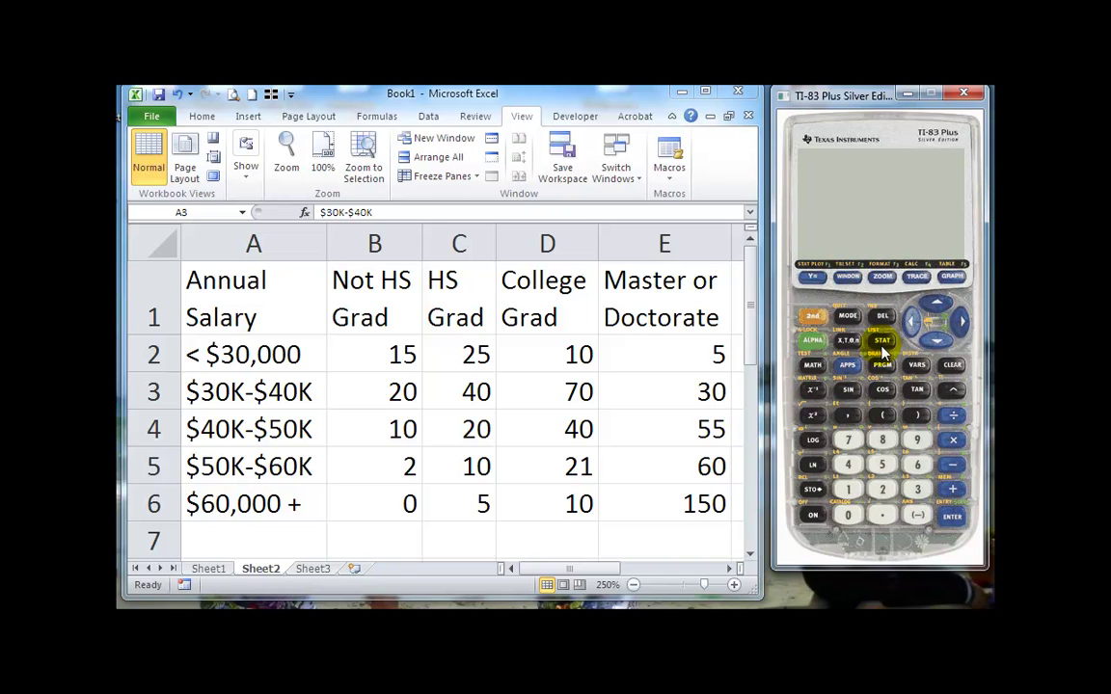
# Open C:χ²-Test from the STAT TESTS list, with Observed [A] and Expected [B].
pyautogui.click(881, 345)
pyautogui.click(963, 326)
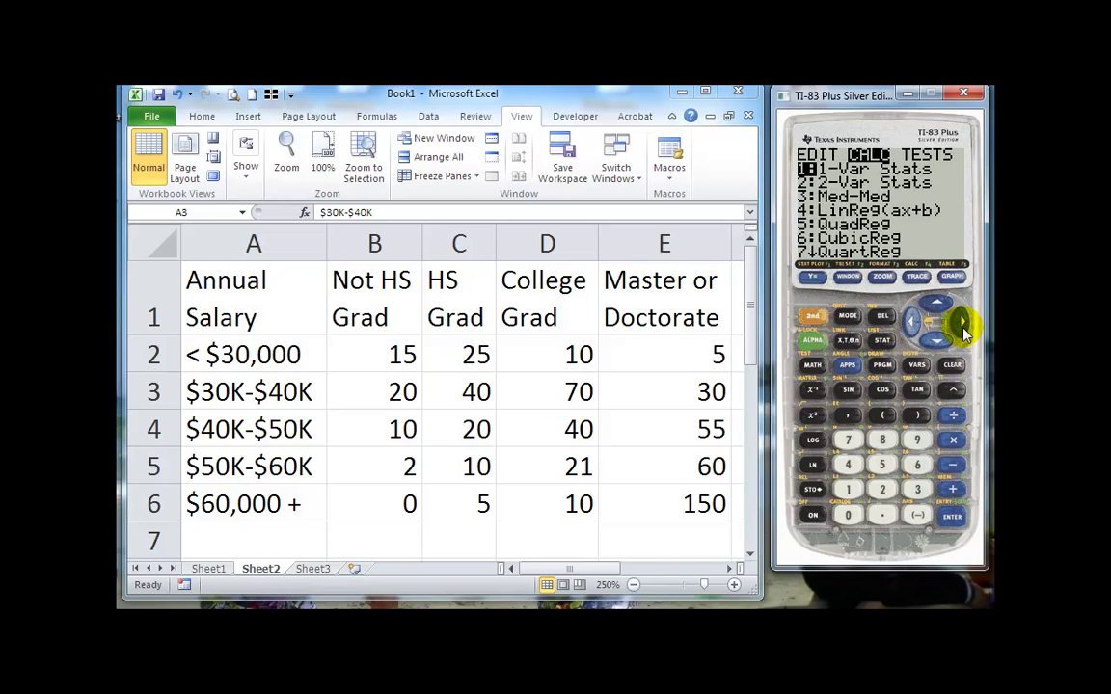
pyautogui.click(962, 326)
pyautogui.click(936, 345)
pyautogui.click(937, 344)
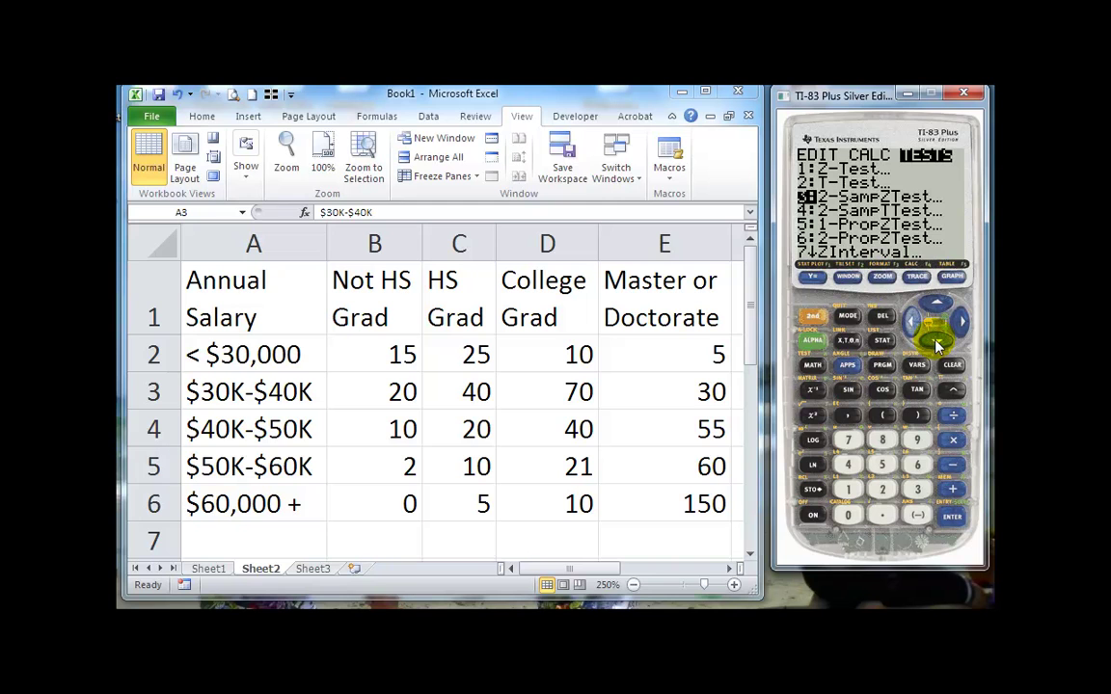
pyautogui.click(937, 344)
pyautogui.click(936, 344)
pyautogui.click(936, 344)
pyautogui.click(936, 344)
pyautogui.click(936, 345)
pyautogui.click(936, 344)
pyautogui.click(936, 344)
pyautogui.click(936, 344)
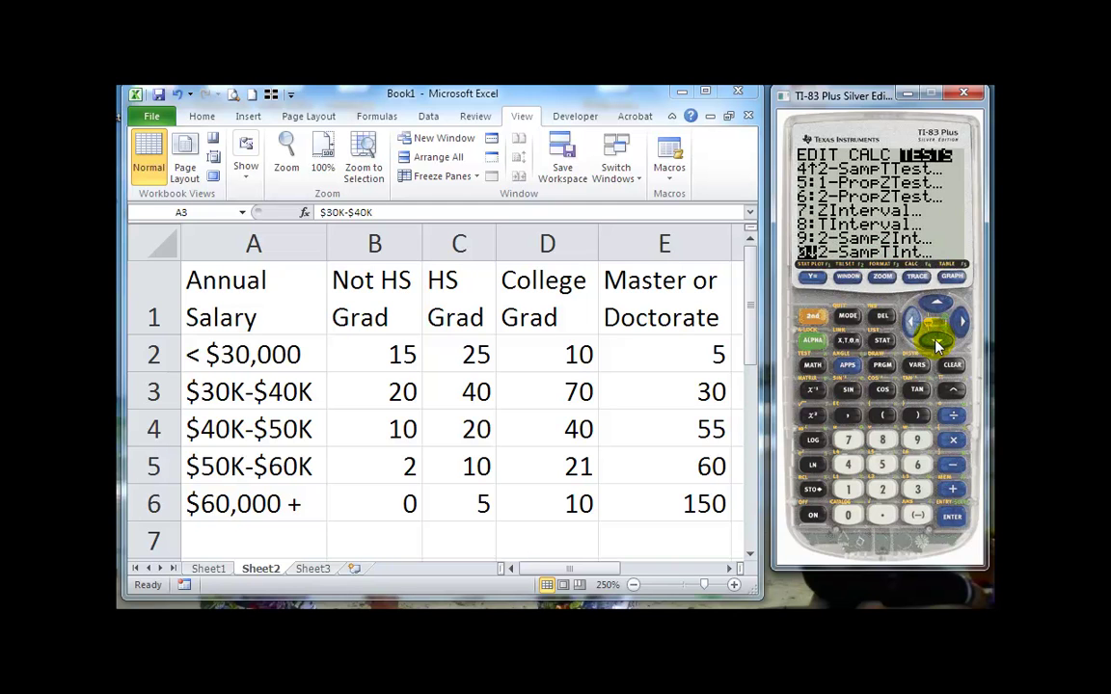
pyautogui.click(936, 344)
pyautogui.click(937, 344)
pyautogui.click(936, 344)
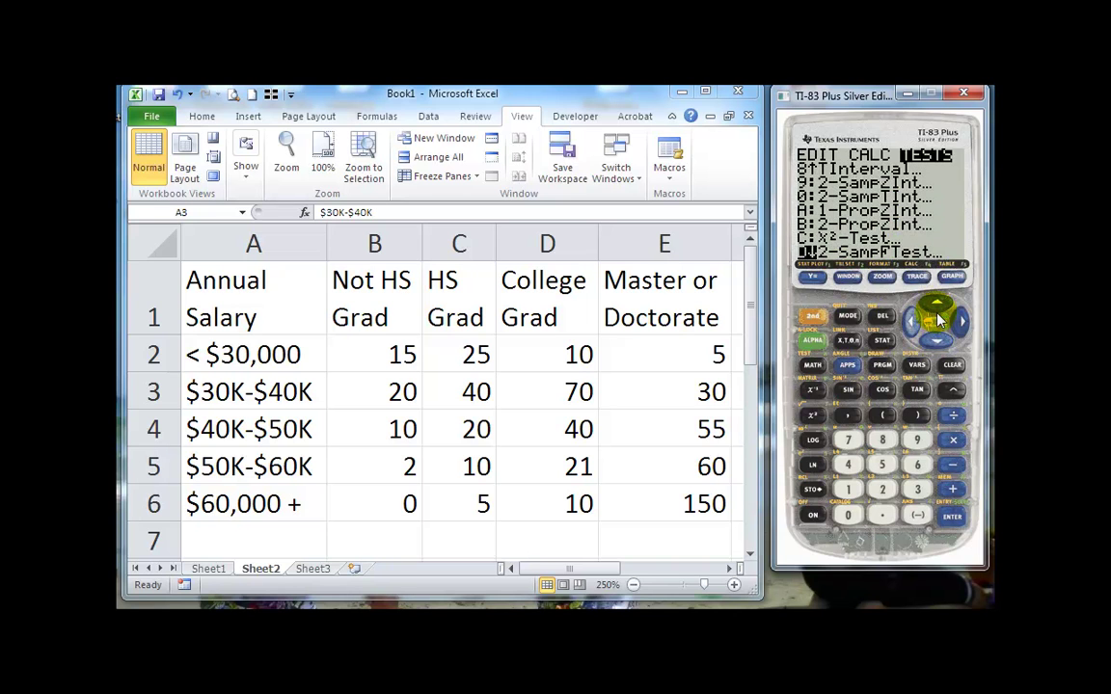
pyautogui.click(936, 302)
pyautogui.click(958, 522)
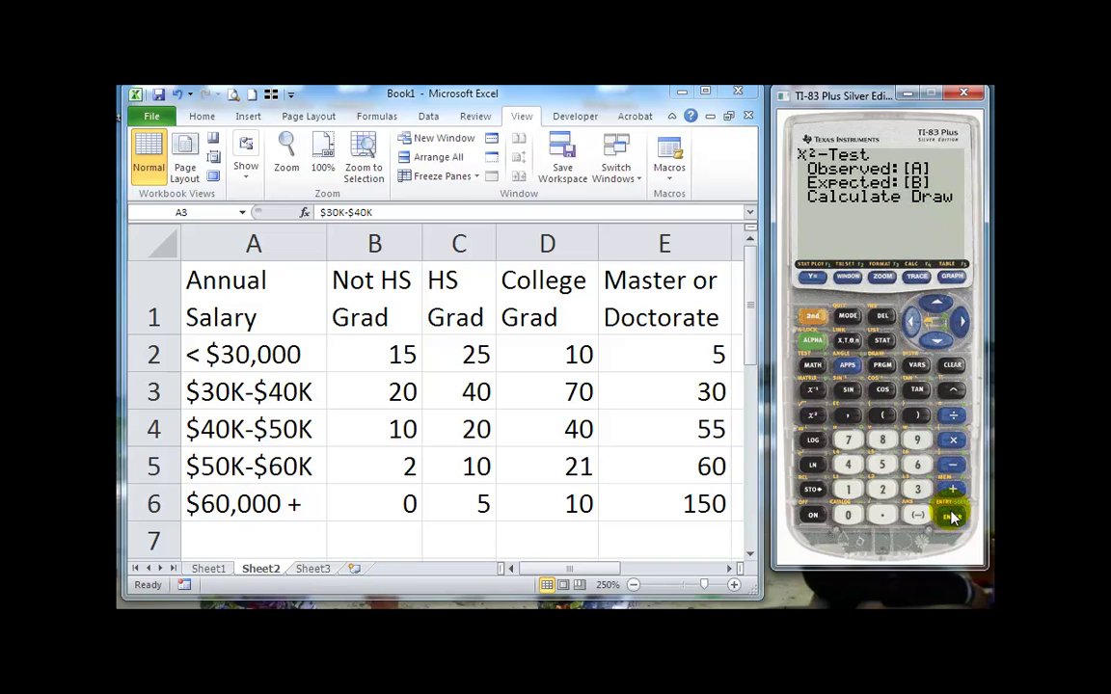
# Calculate the χ²-Test, giving χ²=260.5026465, p=8.793509E-49 and df=12.
pyautogui.click(952, 518)
pyautogui.click(951, 518)
pyautogui.click(952, 518)
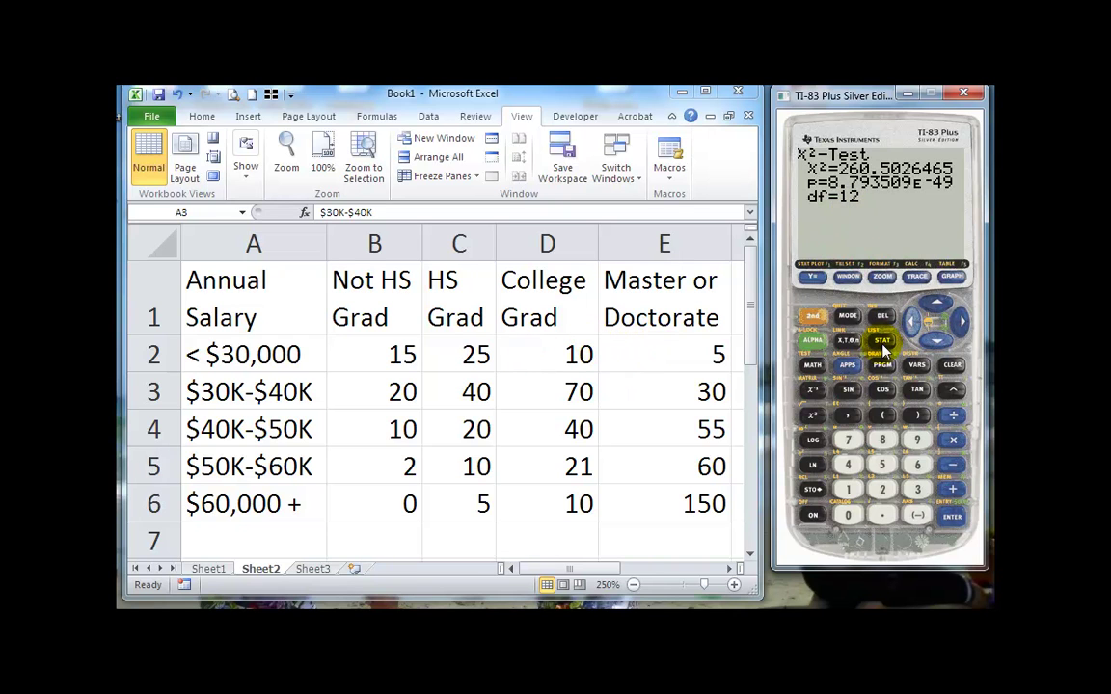
# Open matrix [B] in the matrix editor.
pyautogui.click(813, 395)
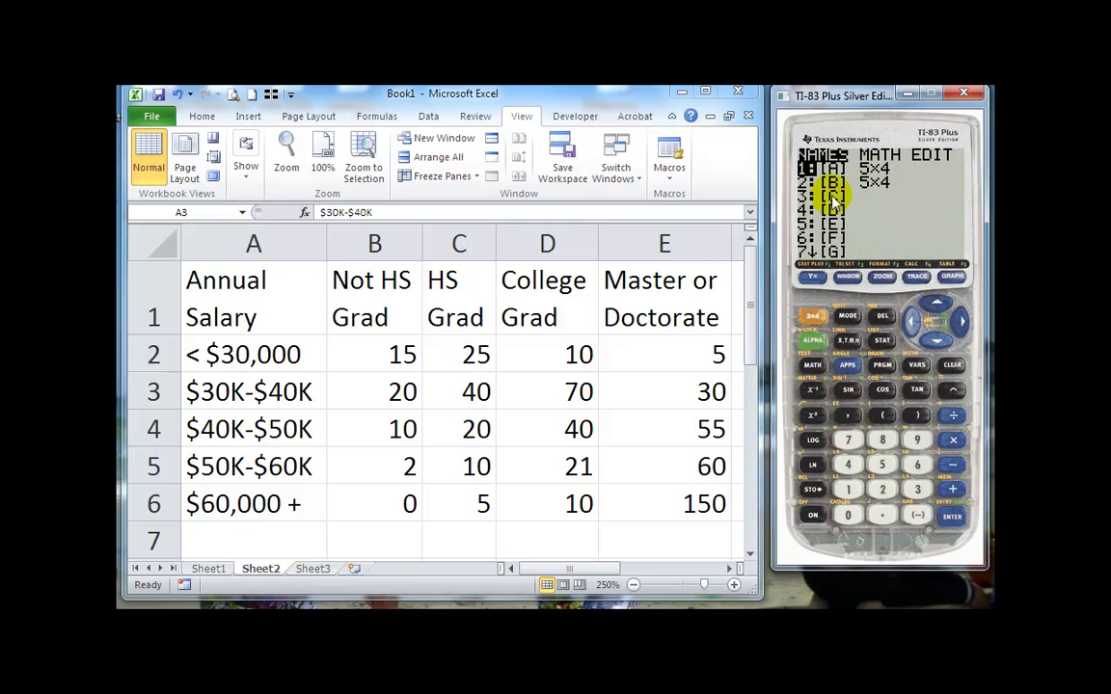
pyautogui.click(961, 321)
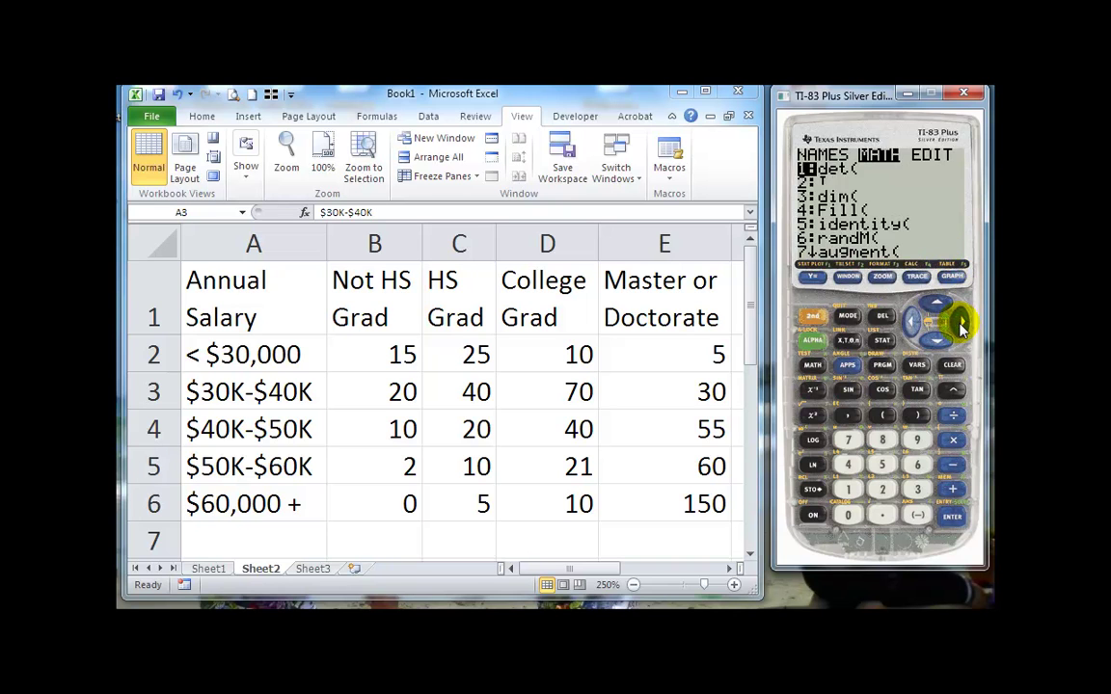
pyautogui.click(962, 321)
pyautogui.click(936, 340)
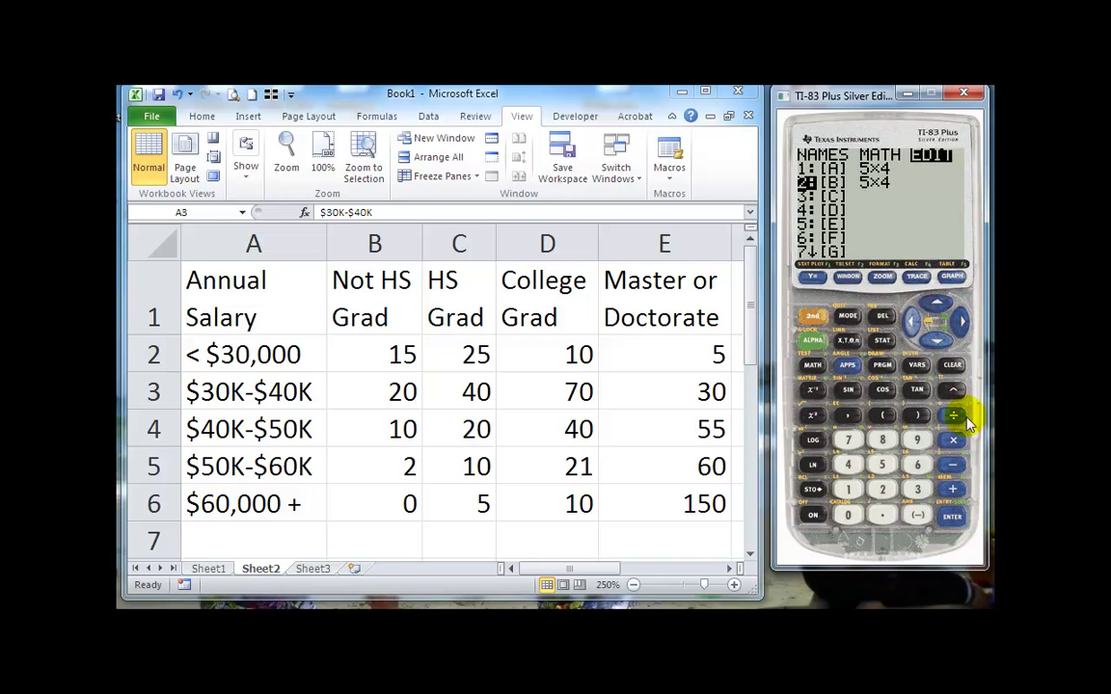
pyautogui.click(952, 519)
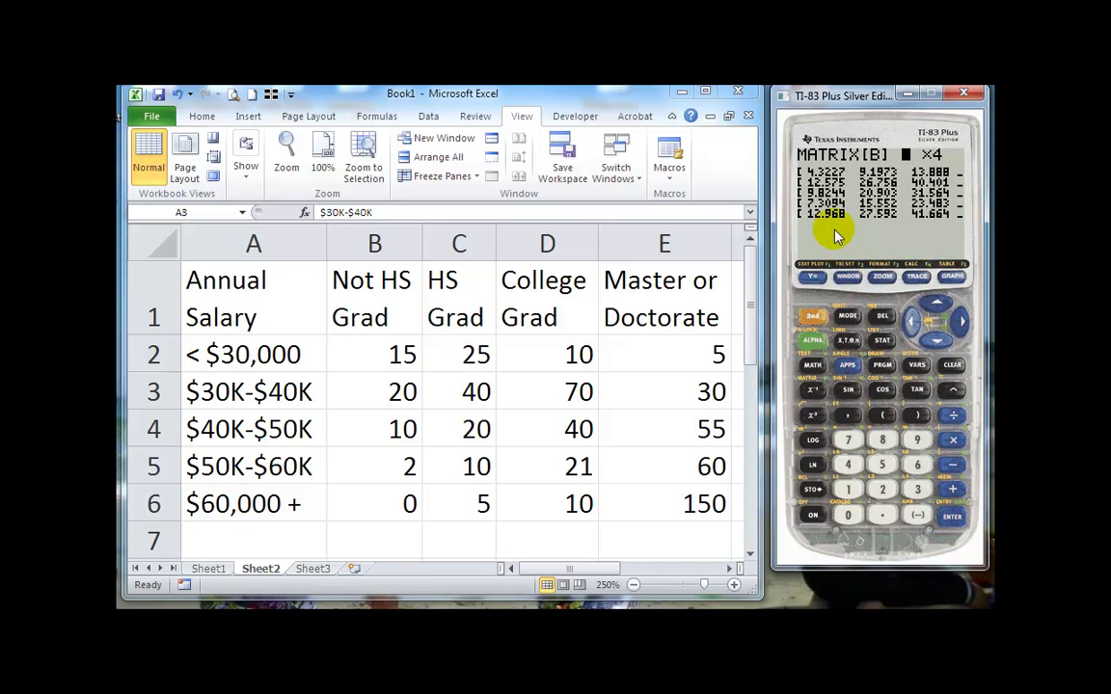
# Step through the 5×4 expected counts in [B], from 4.3227 to 82.776.
pyautogui.click(953, 519)
pyautogui.click(953, 519)
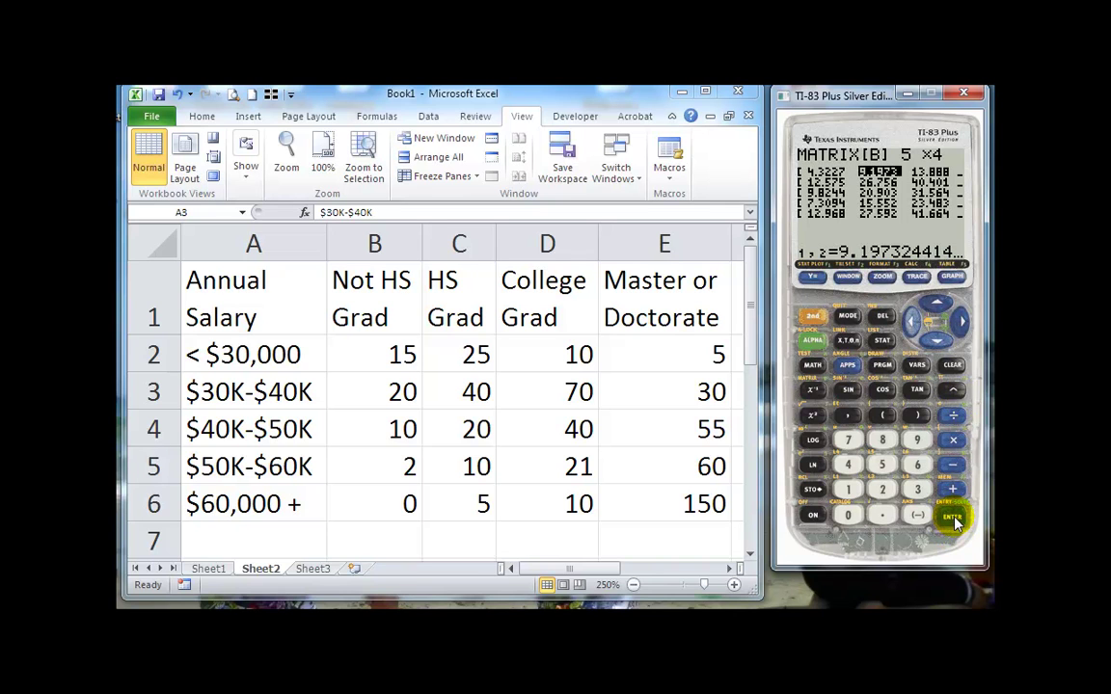
pyautogui.click(952, 518)
pyautogui.click(952, 519)
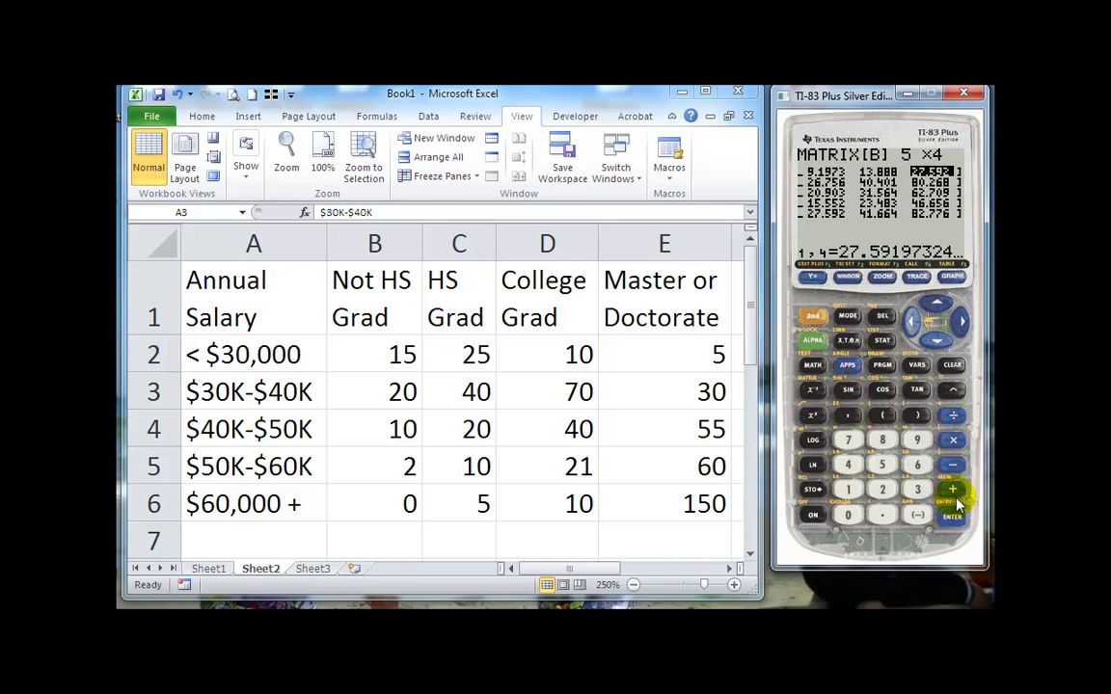
pyautogui.click(937, 344)
pyautogui.click(937, 344)
pyautogui.click(937, 344)
pyautogui.click(938, 345)
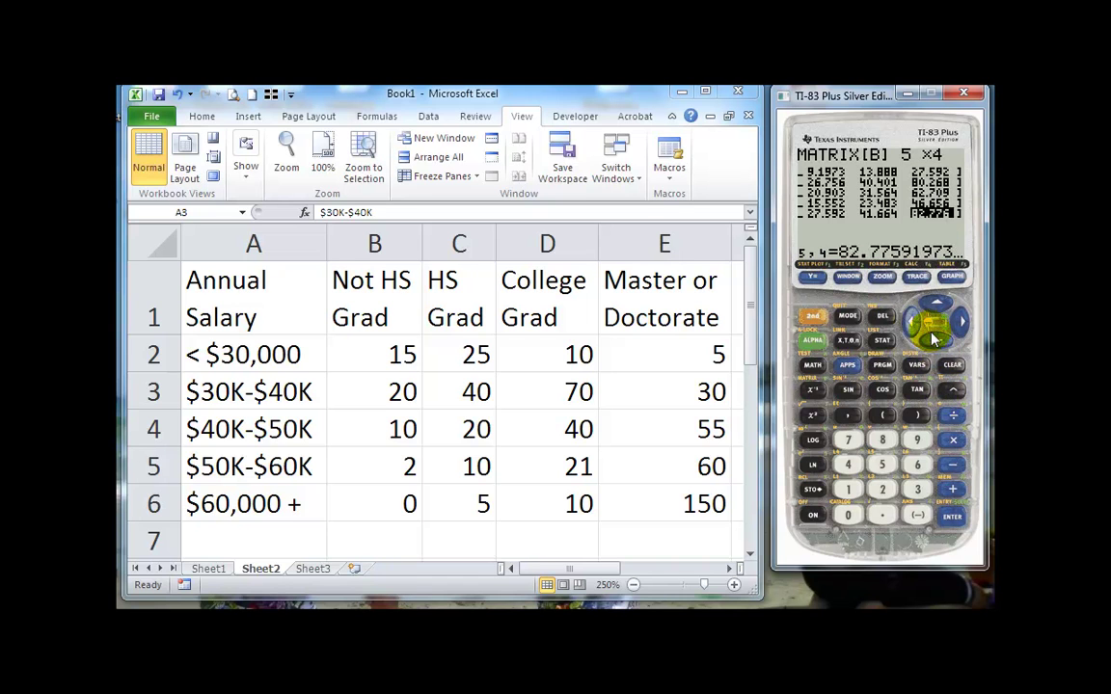
pyautogui.click(912, 323)
pyautogui.click(912, 325)
pyautogui.click(912, 326)
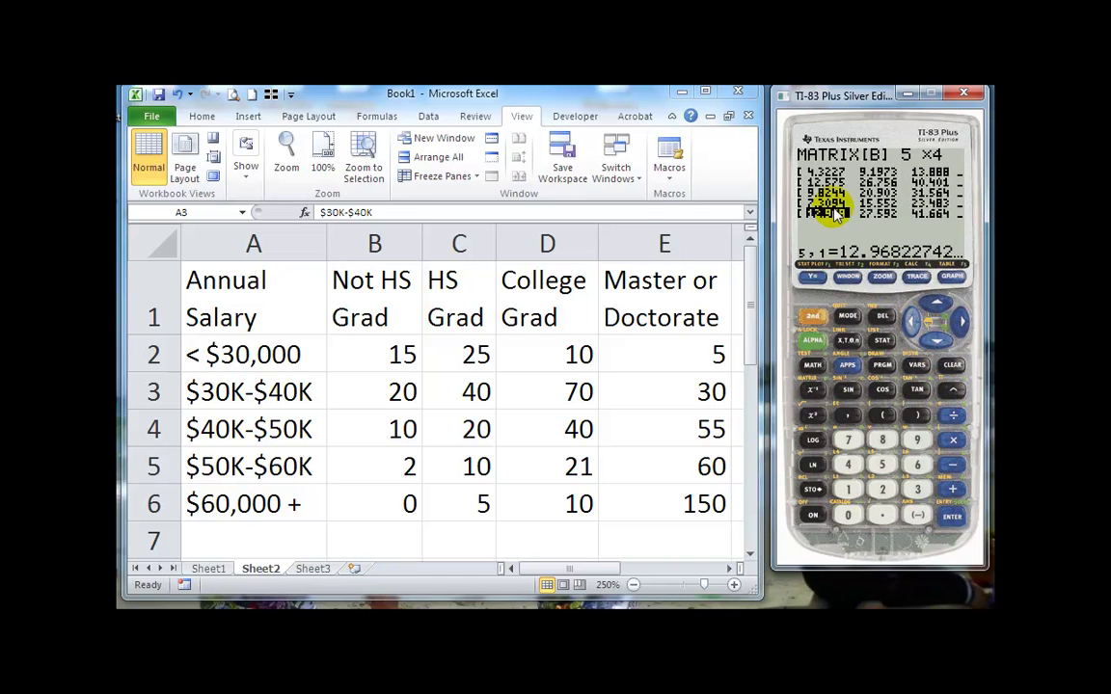